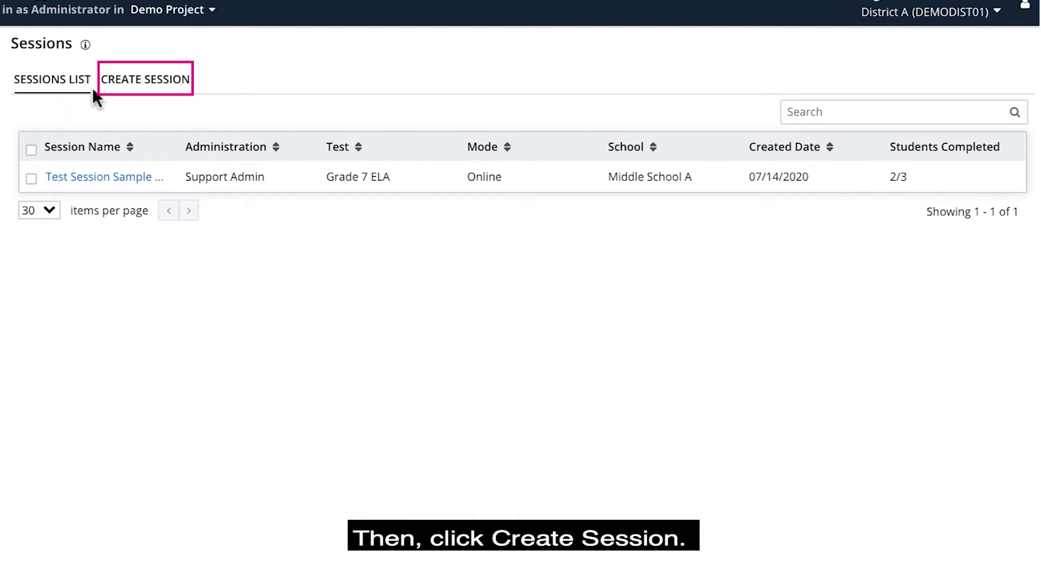
Open the Create Session form from the Sessions page
click(129, 84)
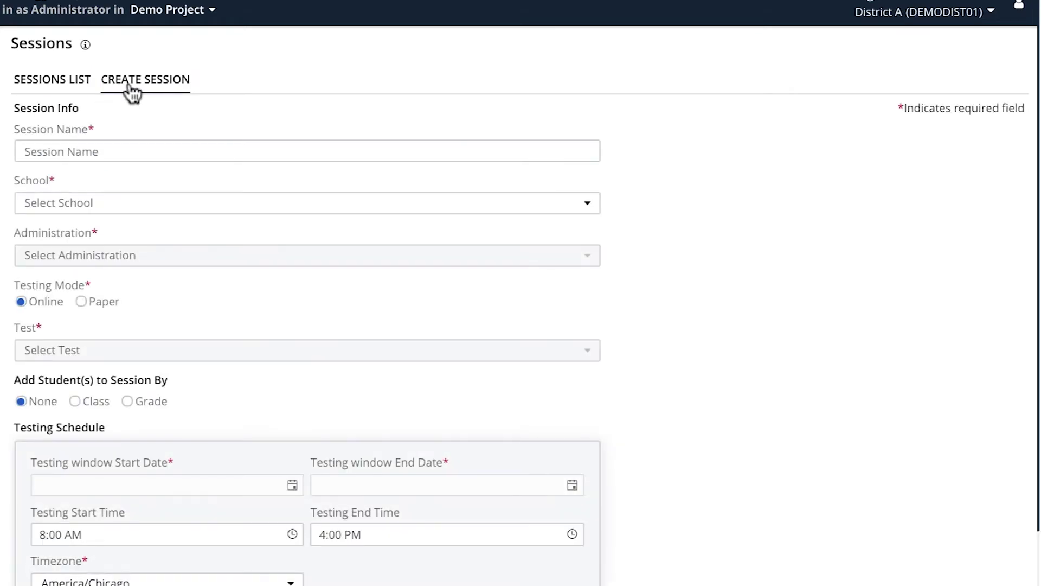
Name the session SessionDemo1, choose Elementary School A and Pearson Summative Fall 2020, and add students by class
click(122, 152)
text(Se)
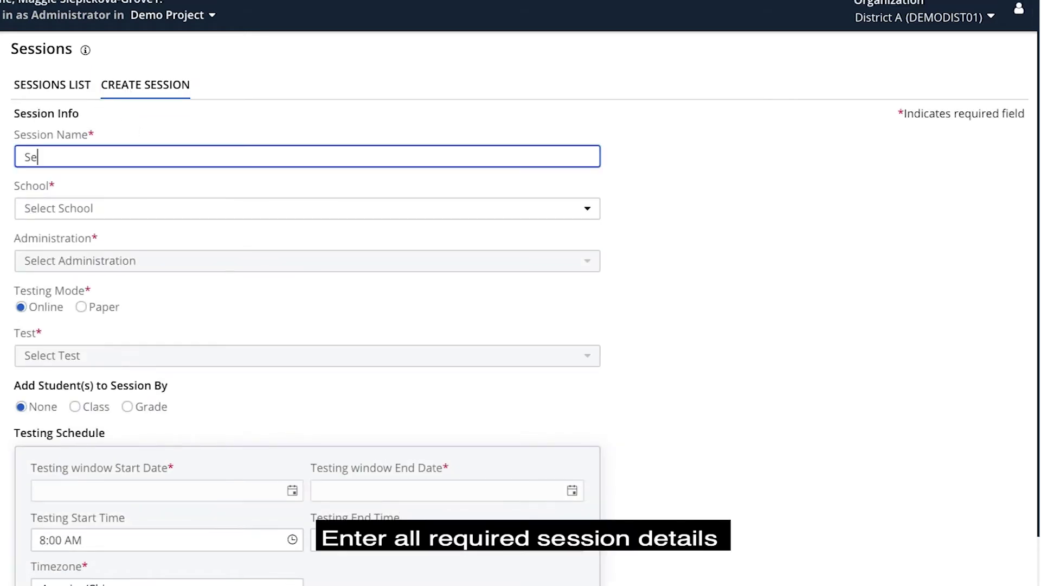
text(ssionDemo1)
click(186, 216)
click(195, 275)
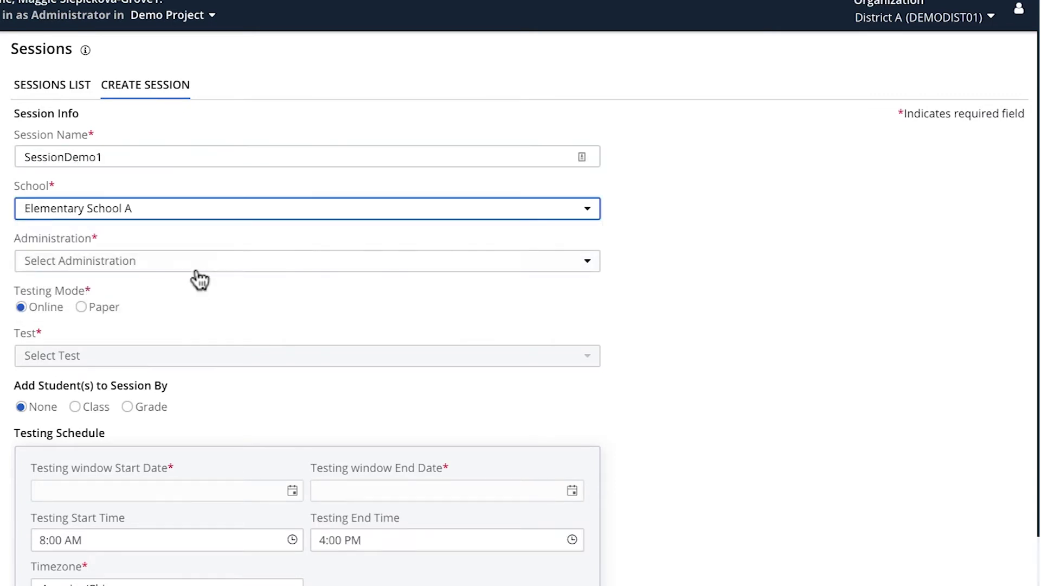
click(195, 262)
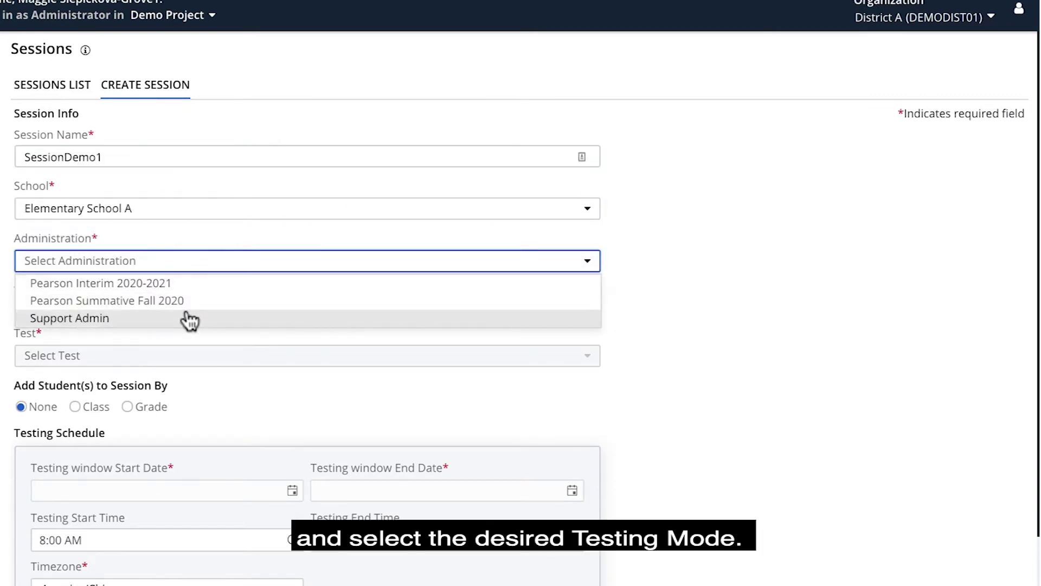
click(186, 314)
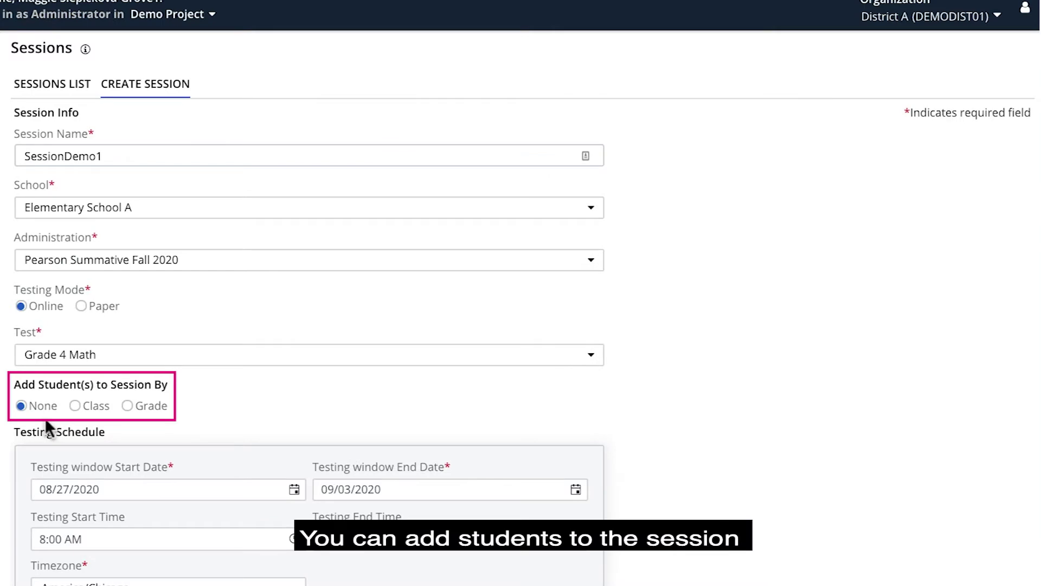
click(75, 406)
Add Grade 3 Class 2 as the session's class
click(585, 506)
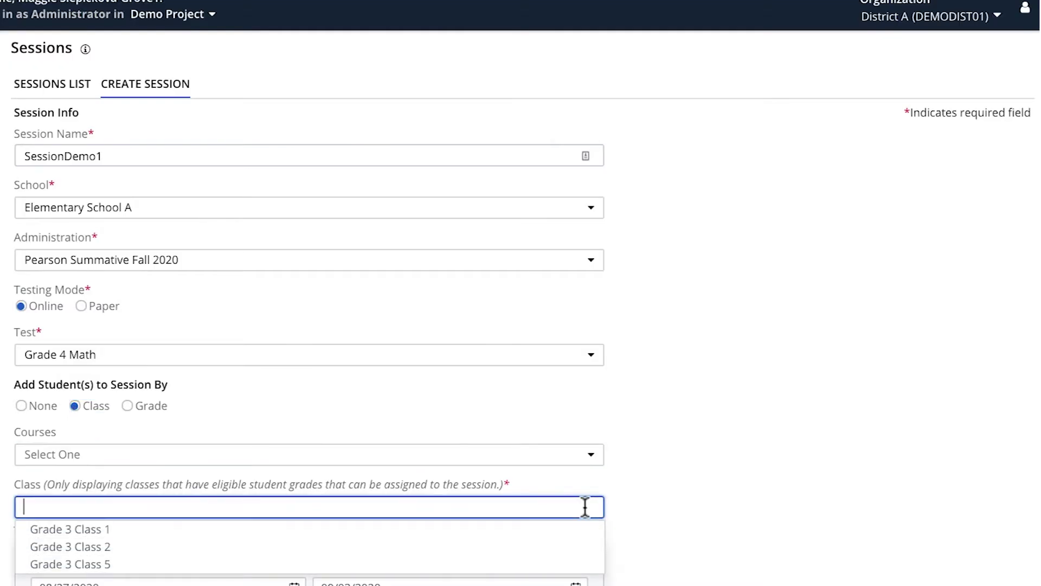
click(574, 547)
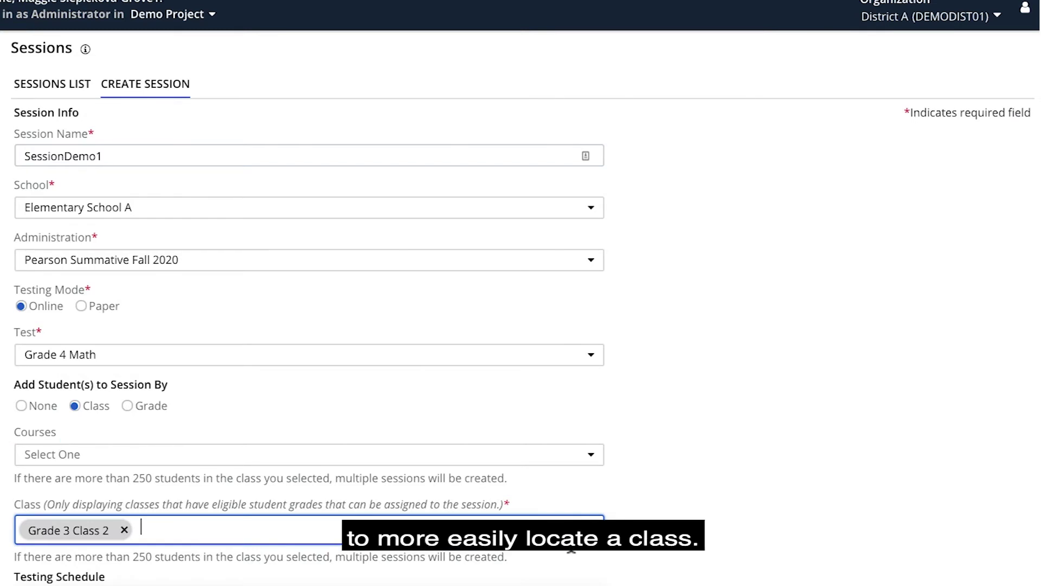
Switch student selection from class to grade and choose grade 2
click(126, 406)
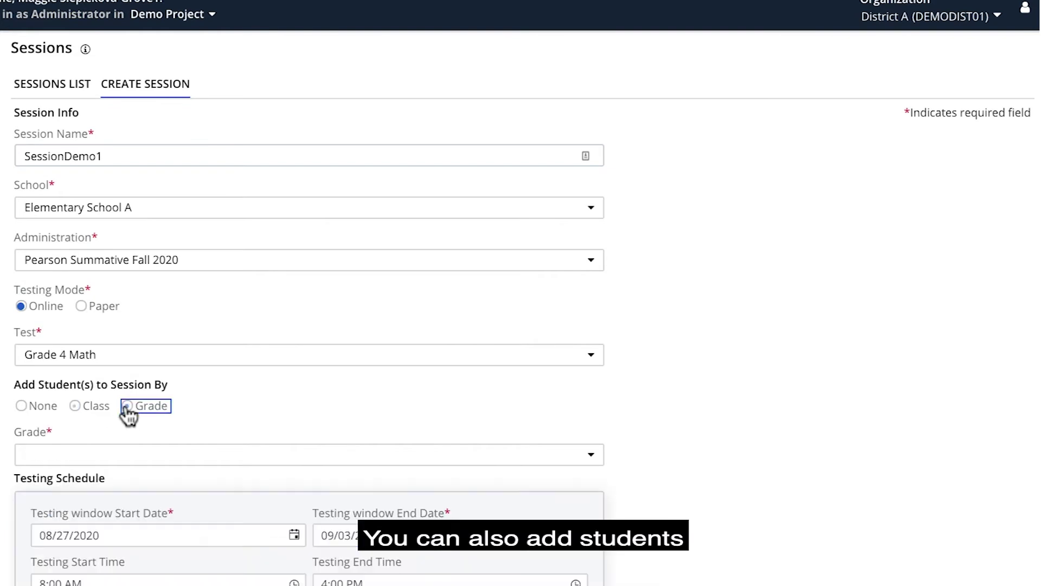
click(150, 457)
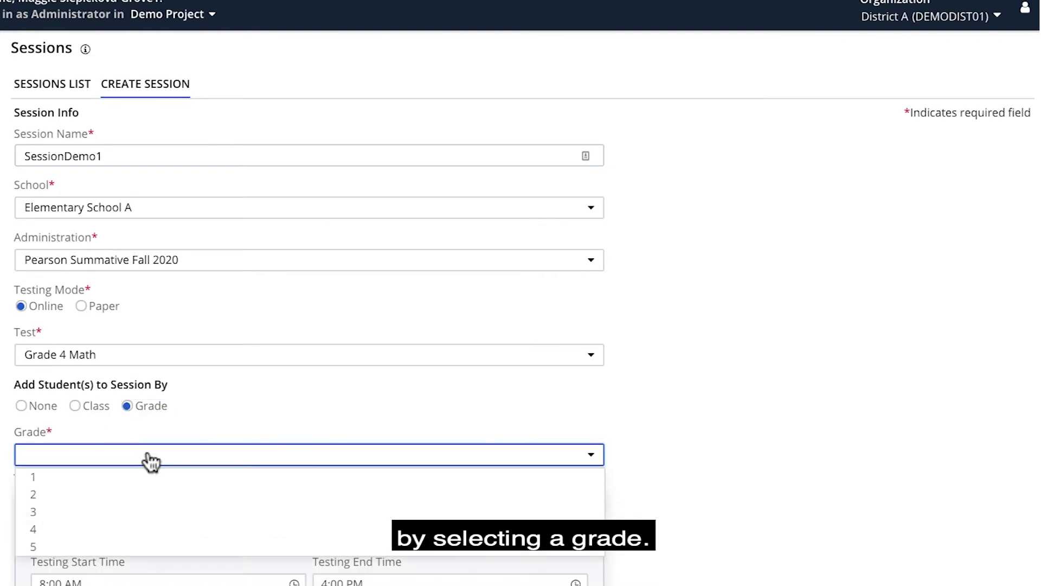
click(150, 494)
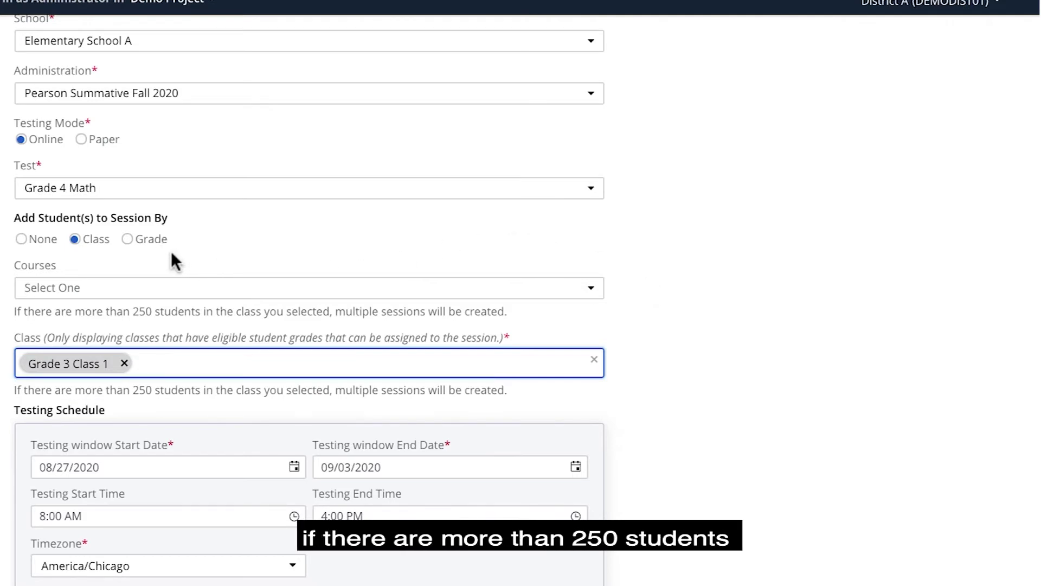
click(155, 241)
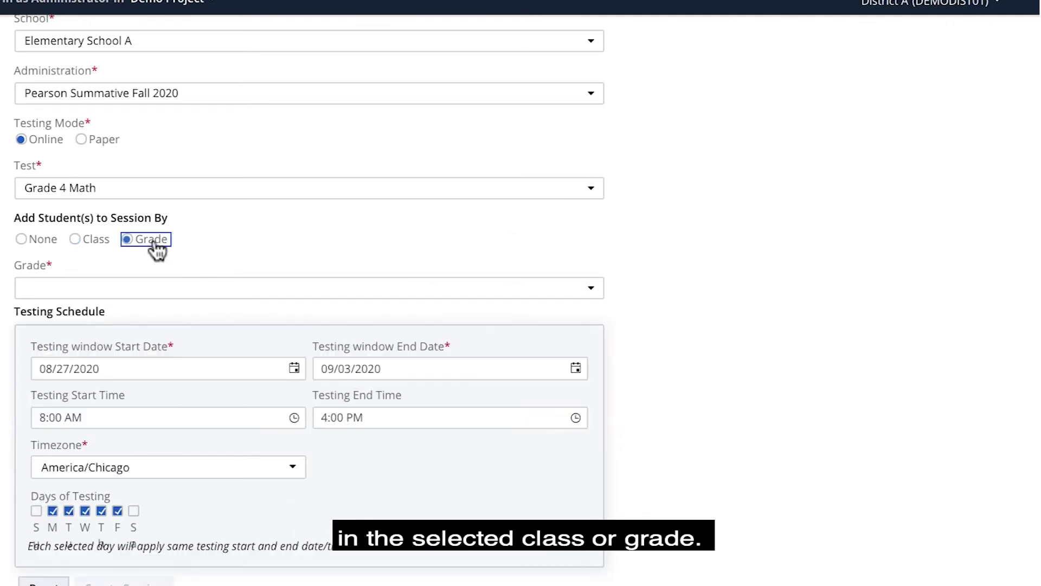
click(163, 285)
click(156, 328)
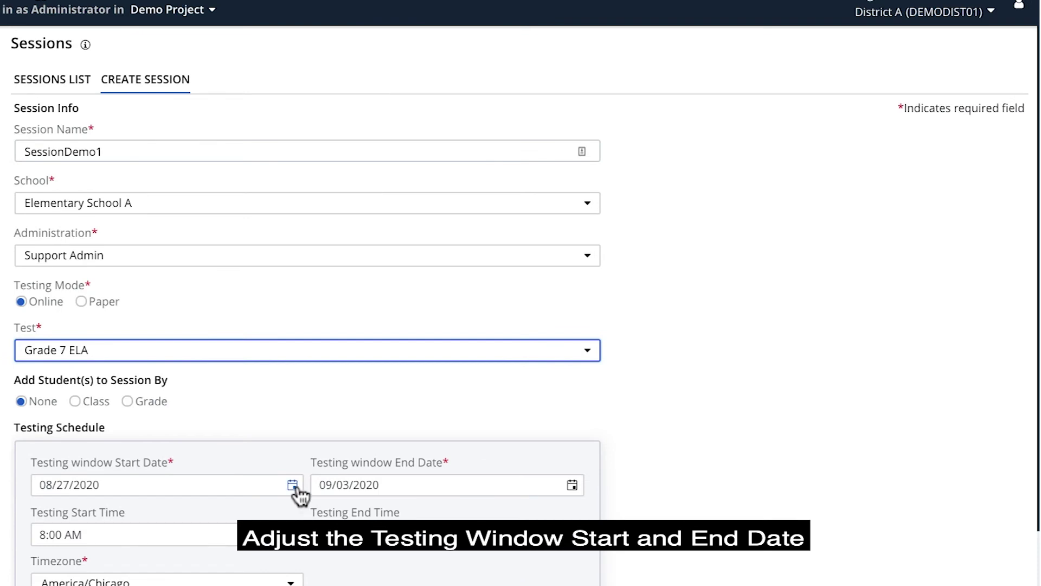
Set the testing window start date to 08/28/2020 and show the timezone choices
click(293, 486)
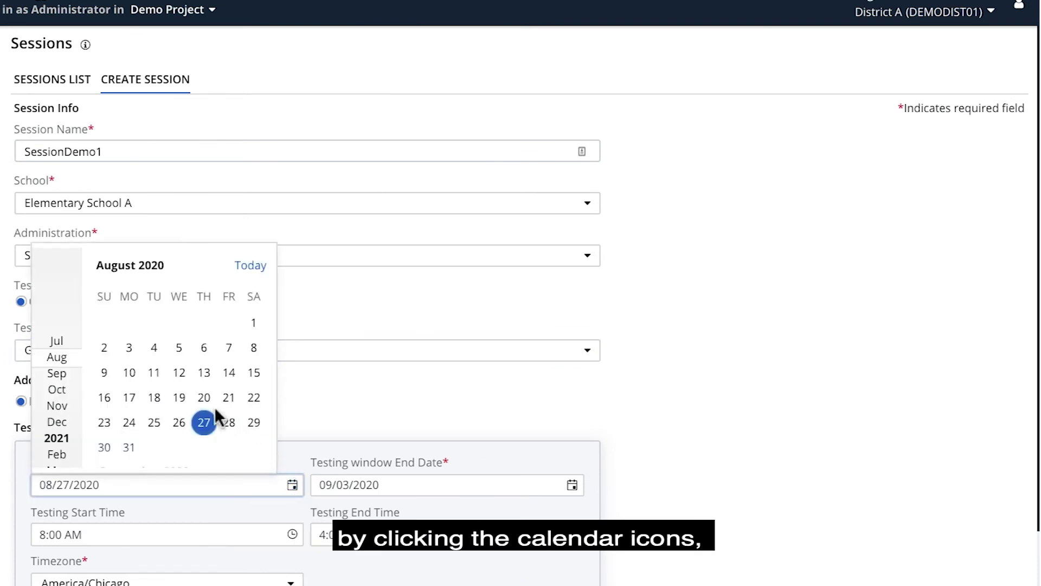
click(229, 423)
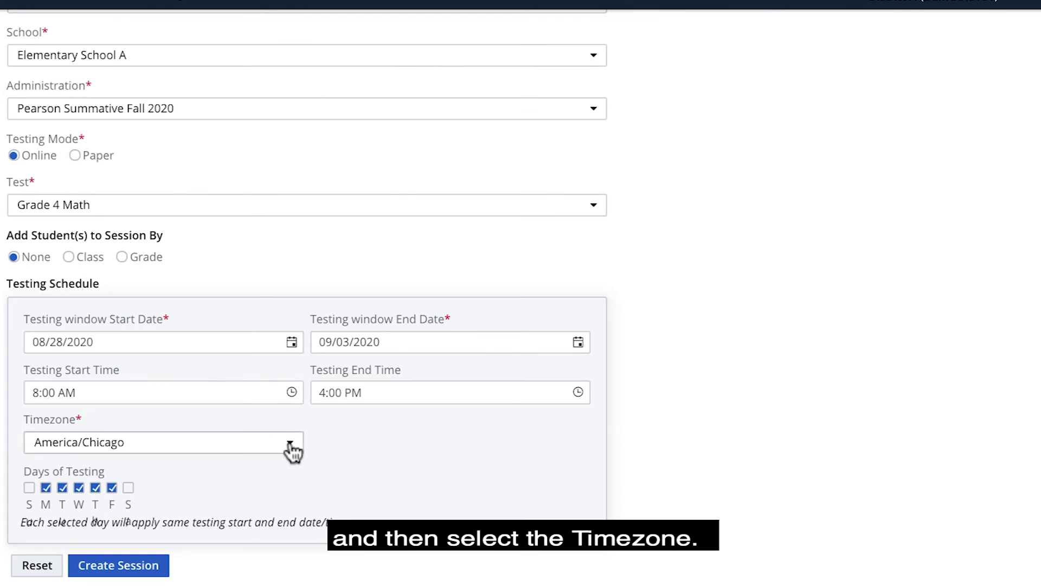
click(291, 448)
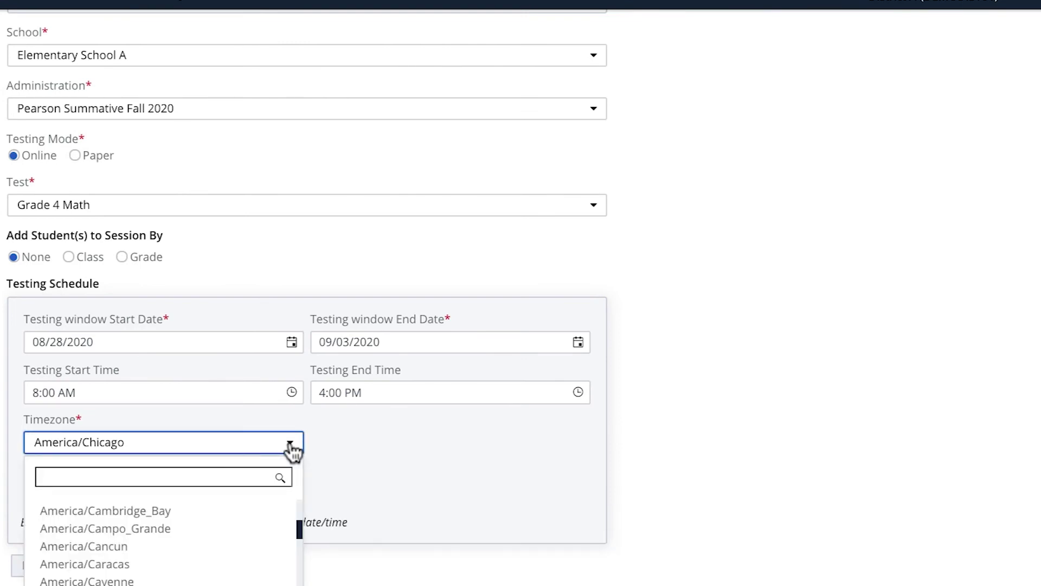
Keep America/Chicago and drop Monday and Wednesday, leaving Tuesday, Thursday and Friday
click(292, 448)
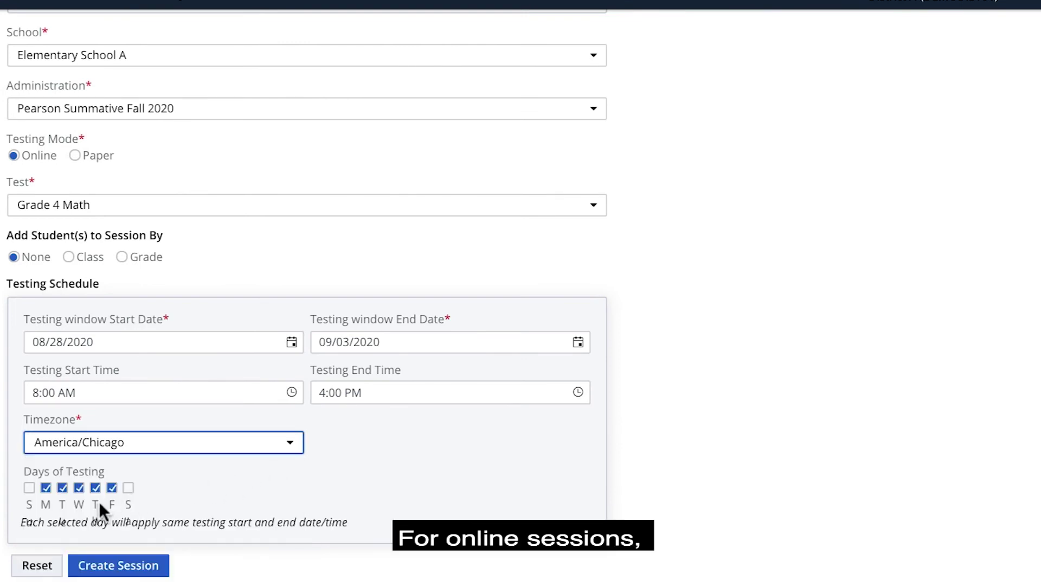
click(42, 486)
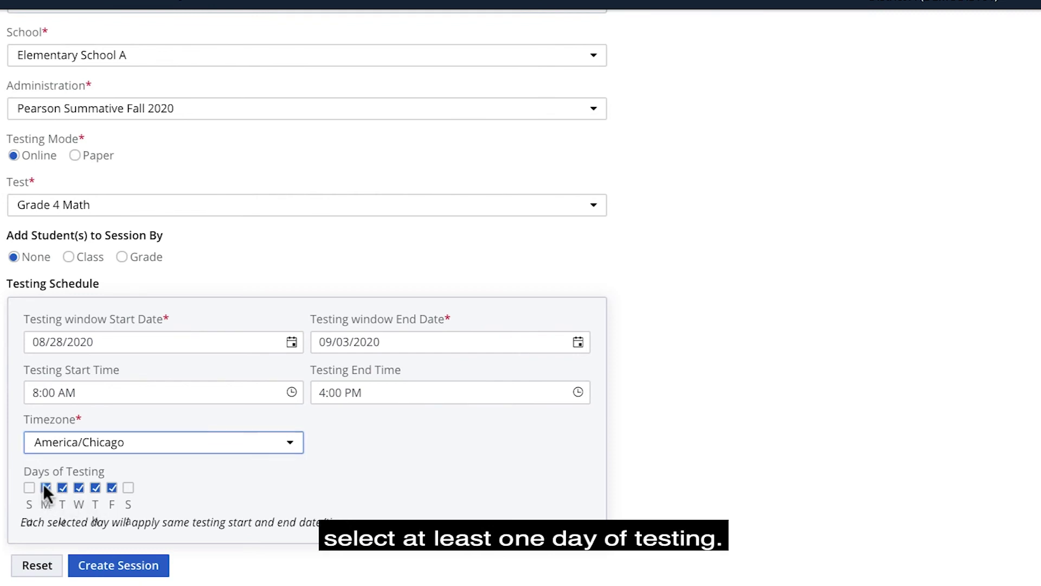
click(78, 485)
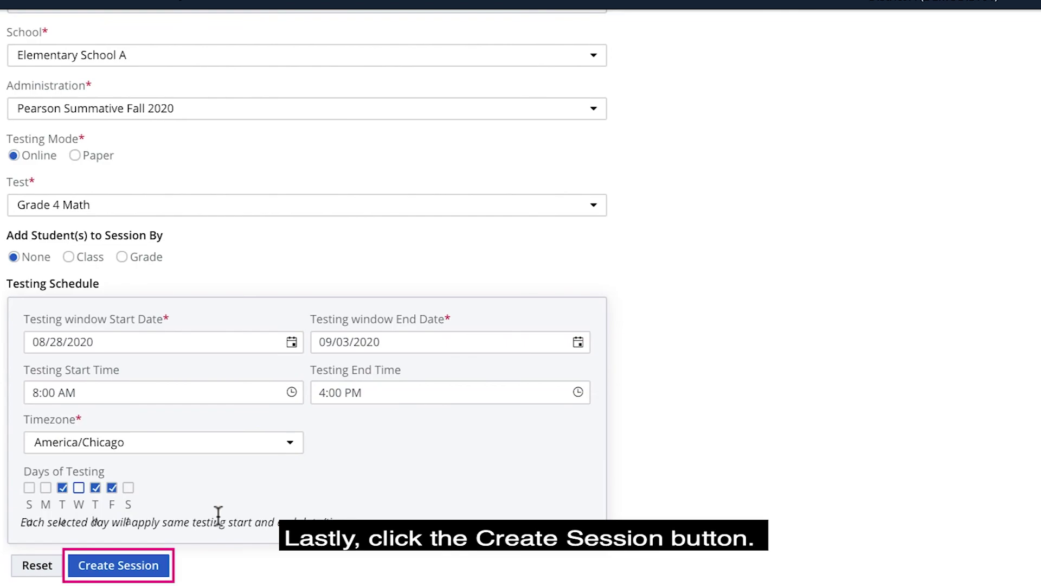